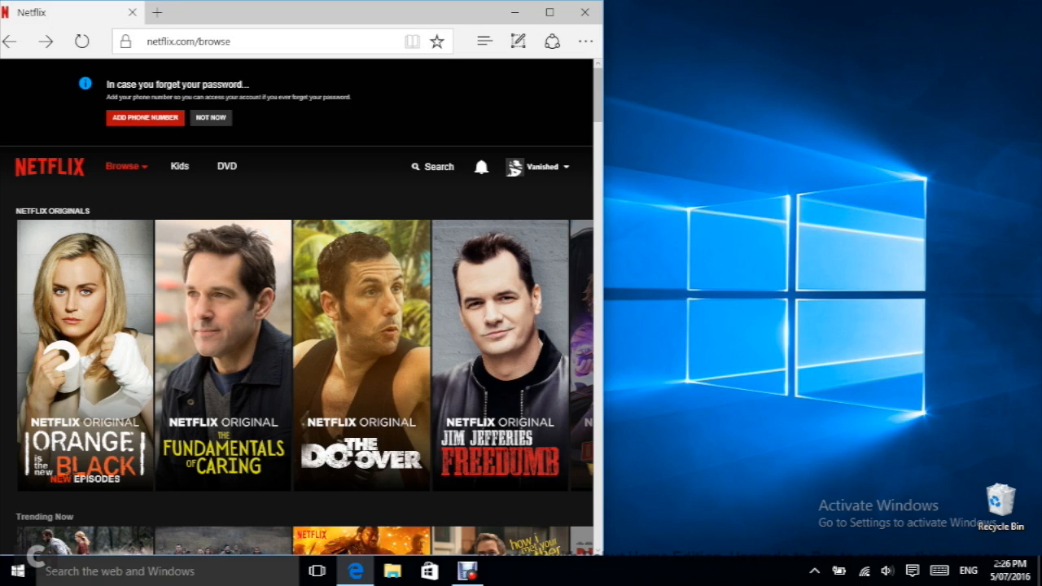
# Search the Netflix catalogue for "minions" to check the available titles without the VPN.
pyautogui.click(433, 167)
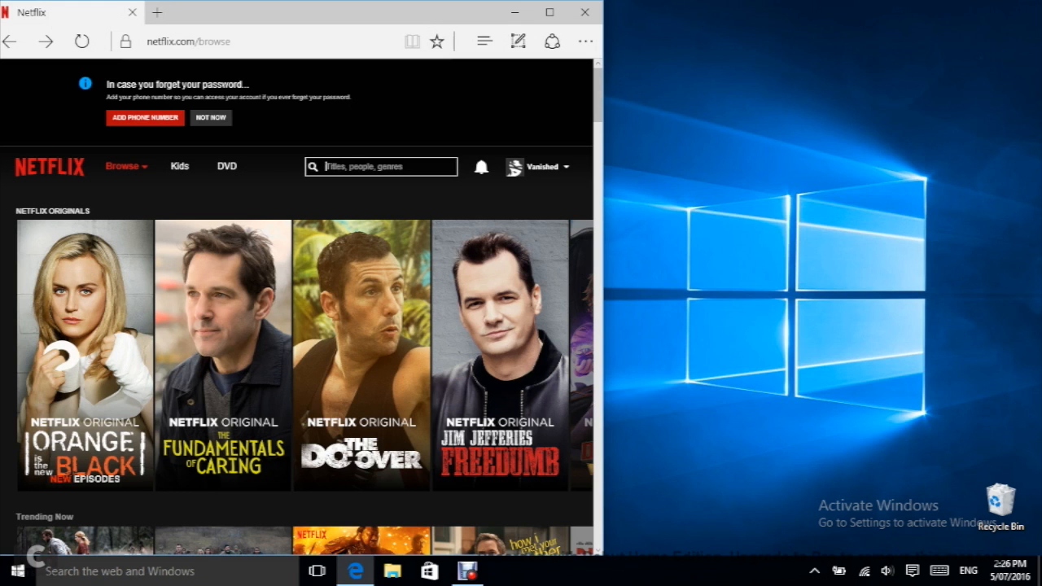
pyautogui.write('mi')
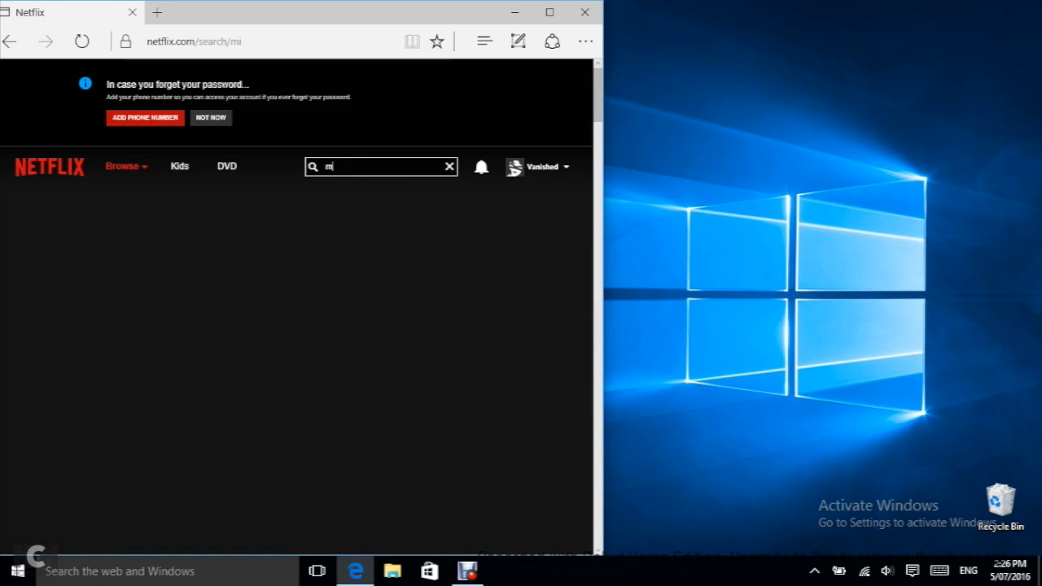
pyautogui.write('nionss')
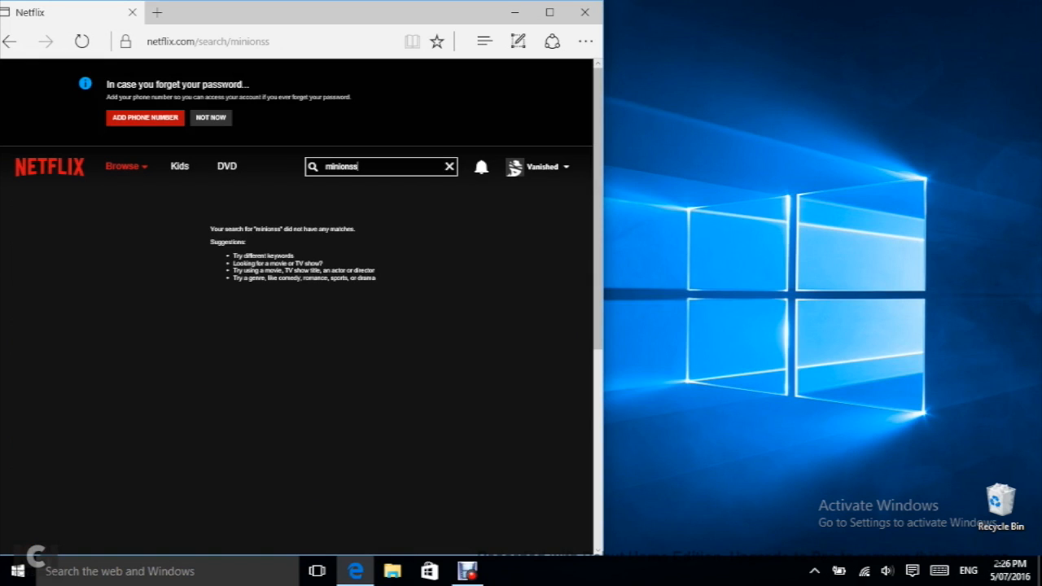
pyautogui.press('BackSpace')
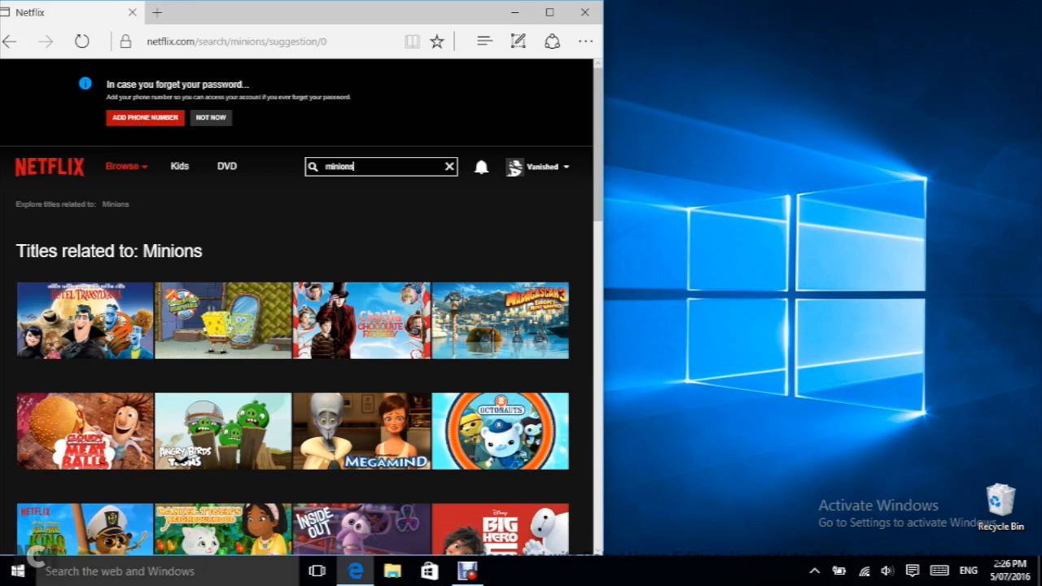
pyautogui.moveTo(481, 167)
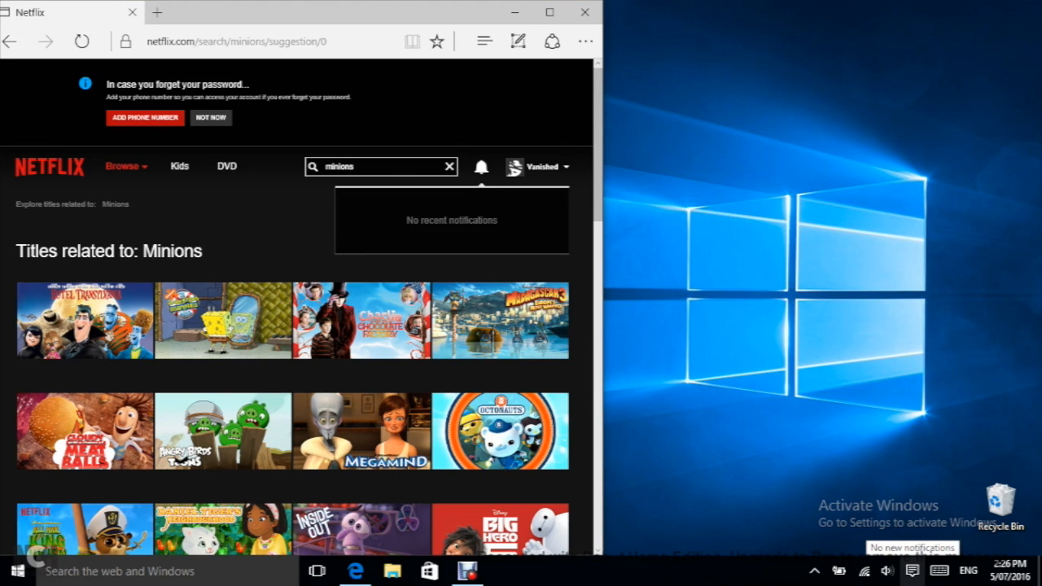
# Open the Windows VPN settings and start a new VPN connection with Windows (built-in) as the provider.
pyautogui.rightClick(913, 571)
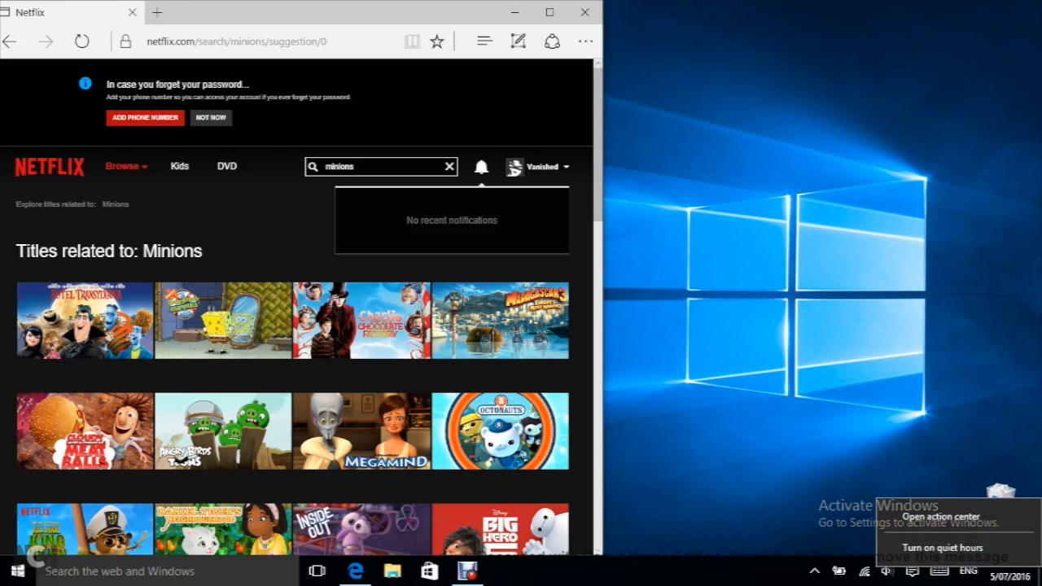
pyautogui.click(913, 571)
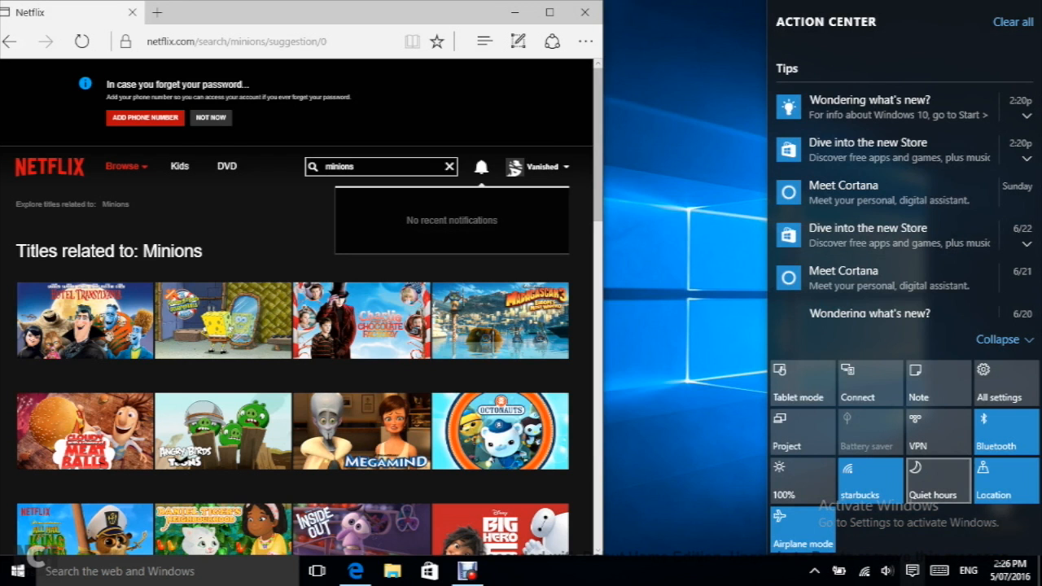
pyautogui.click(938, 431)
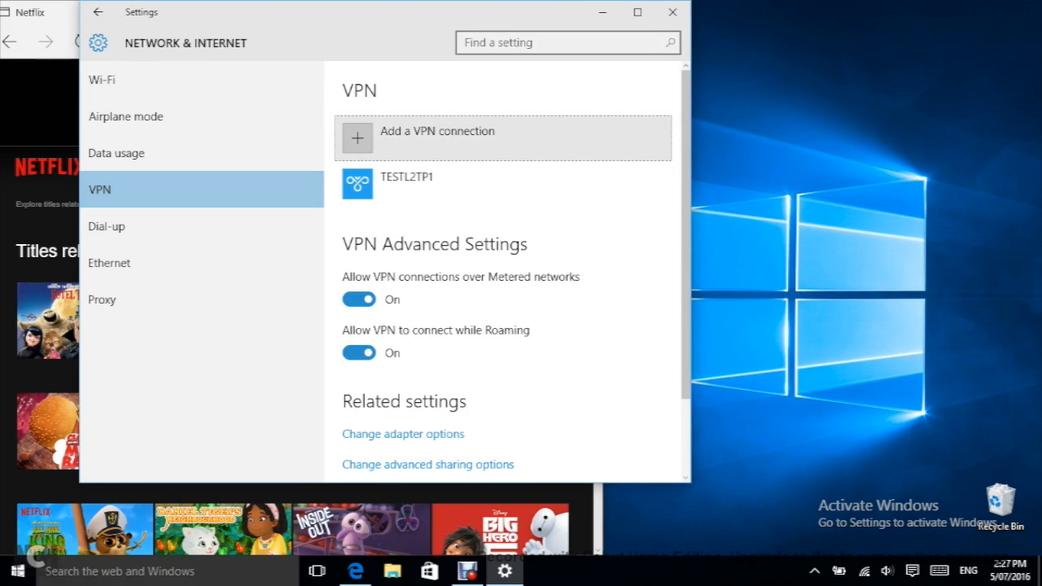
pyautogui.click(460, 139)
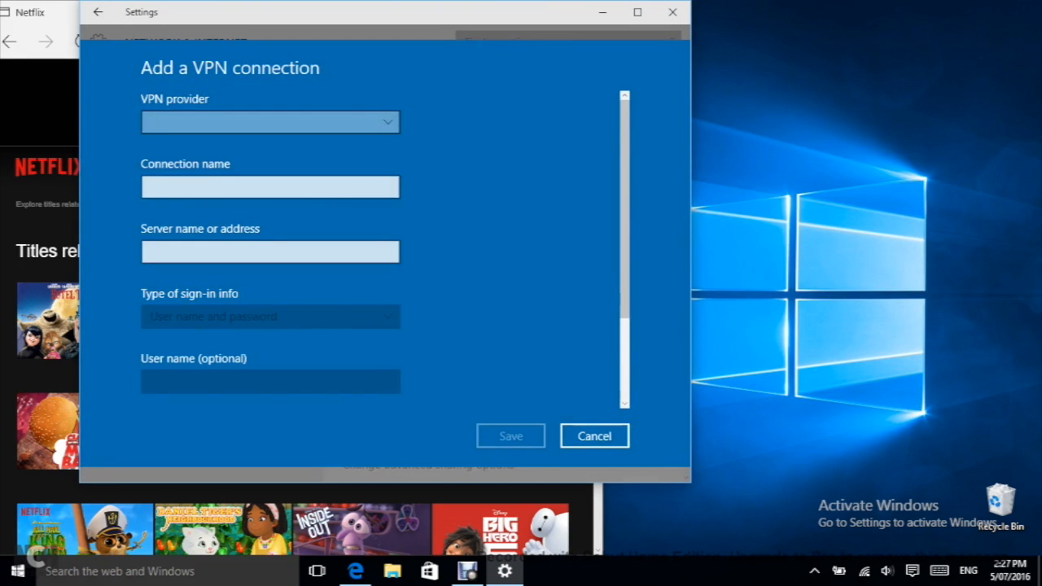
pyautogui.click(270, 122)
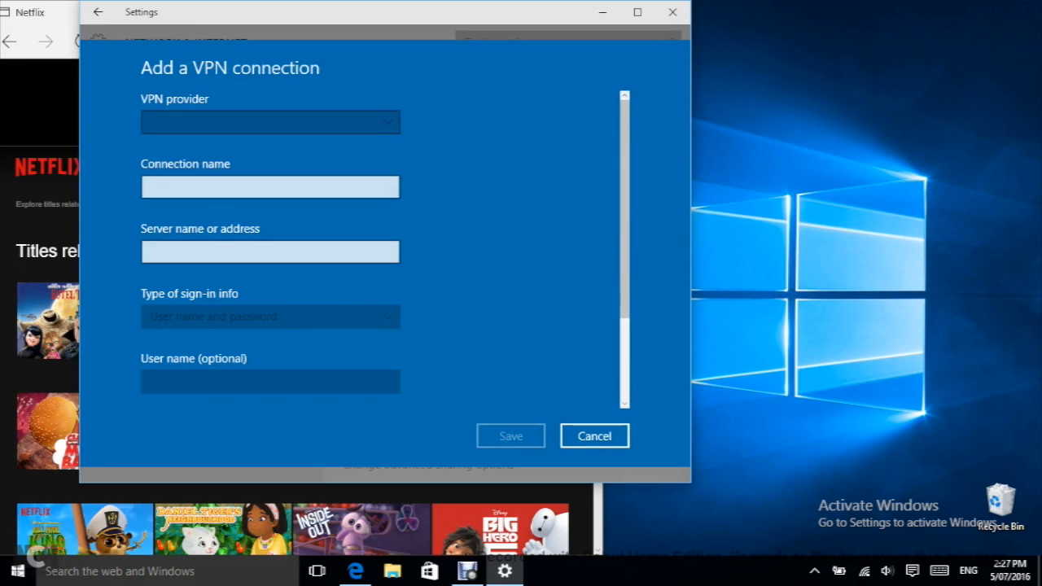
pyautogui.click(270, 122)
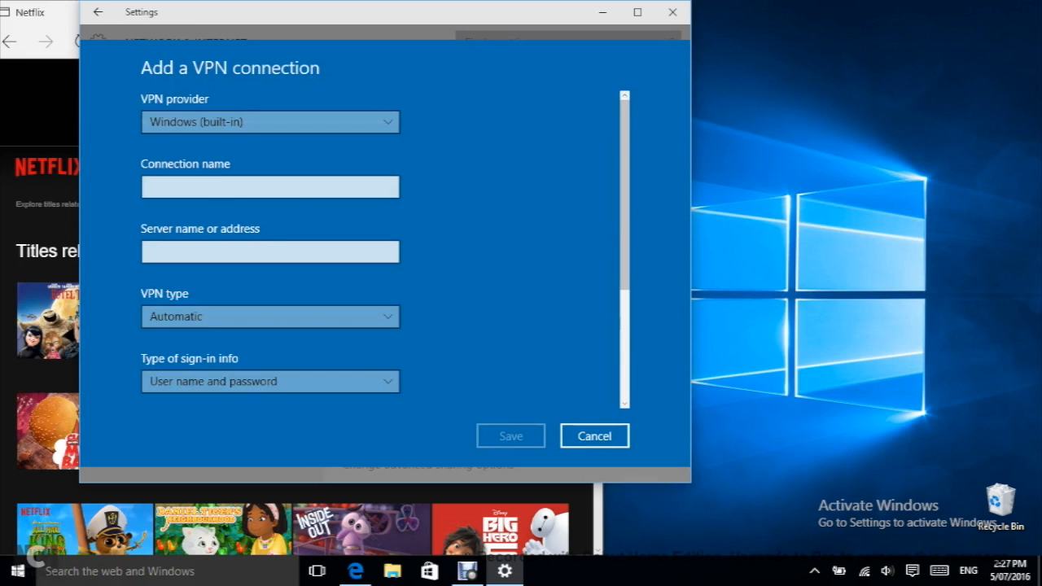
# Name the VPN connection Demo and set its server address to usa.vanishedvpn.com.
pyautogui.click(270, 188)
pyautogui.write('Demo')
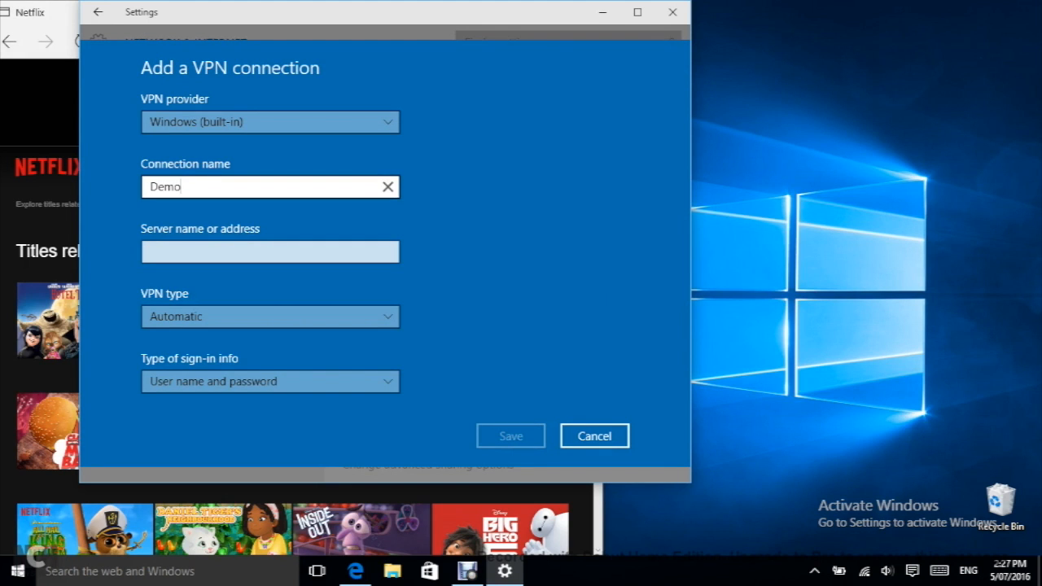
pyautogui.click(271, 251)
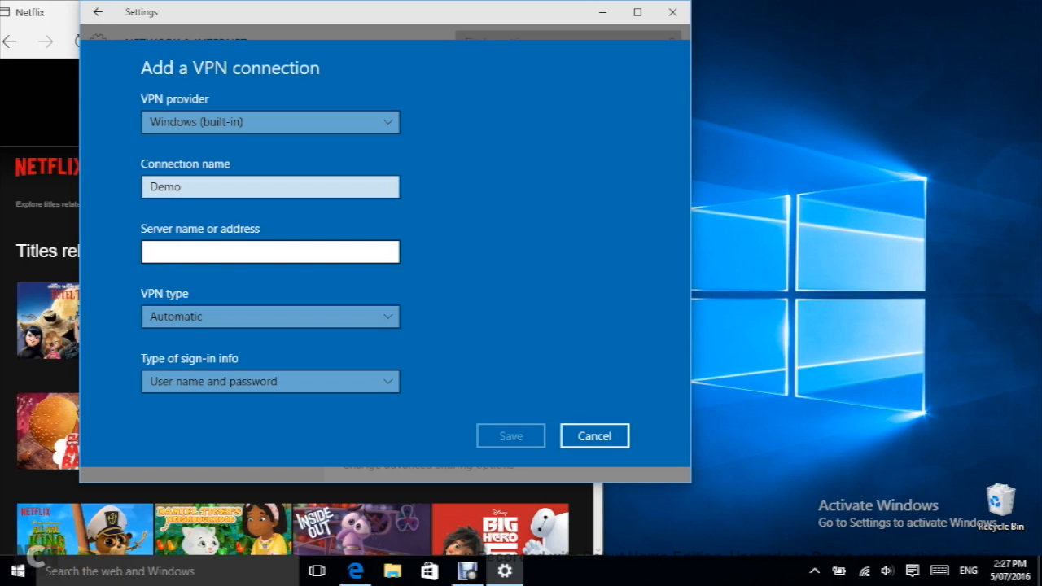
pyautogui.write('usa.')
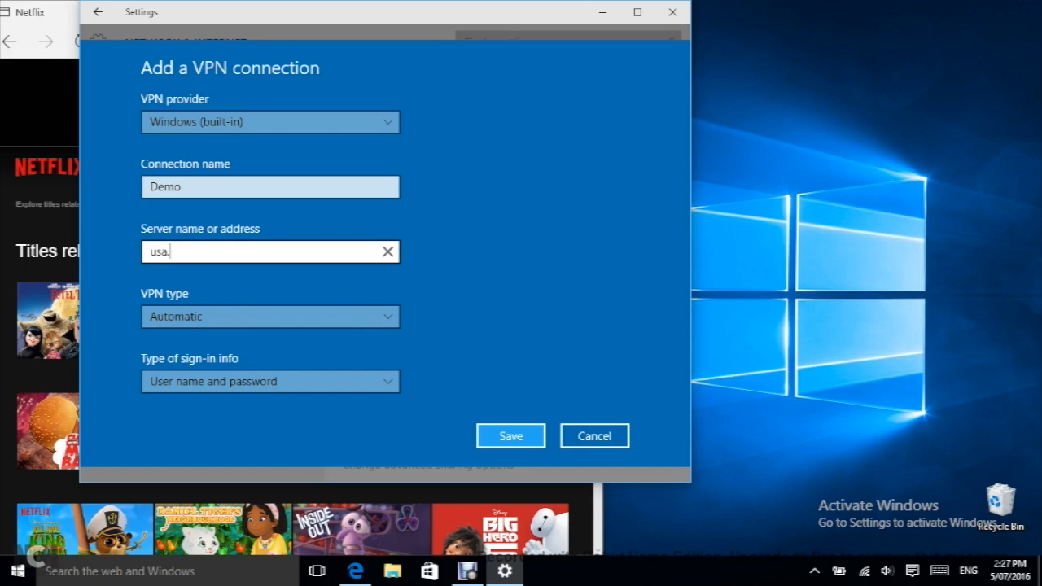
pyautogui.write('vanishedvpn.com')
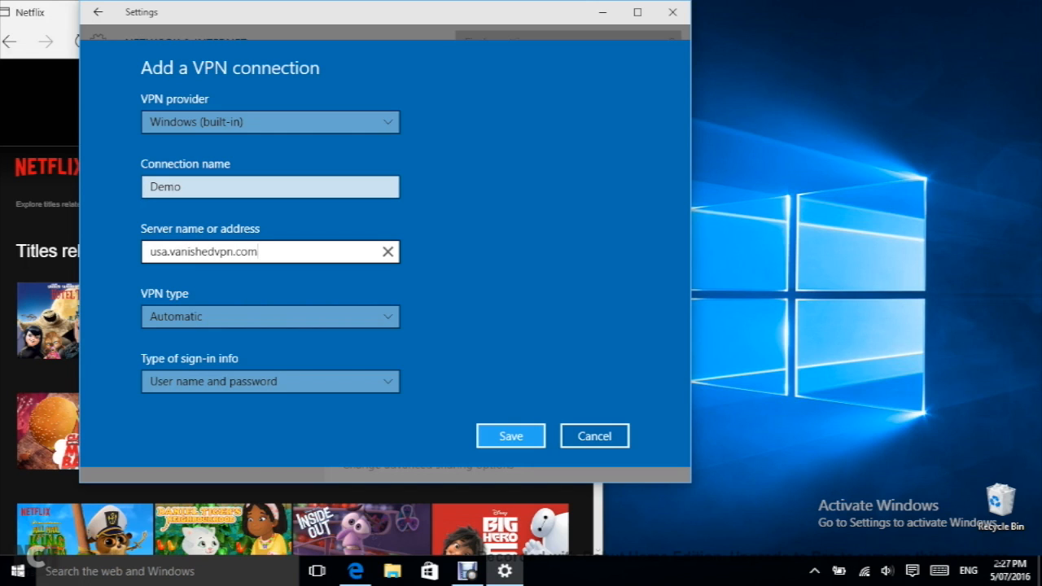
# Set the VPN type to Point to Point Tunneling Protocol (PPTP).
pyautogui.scroll(-4, 383, 249)
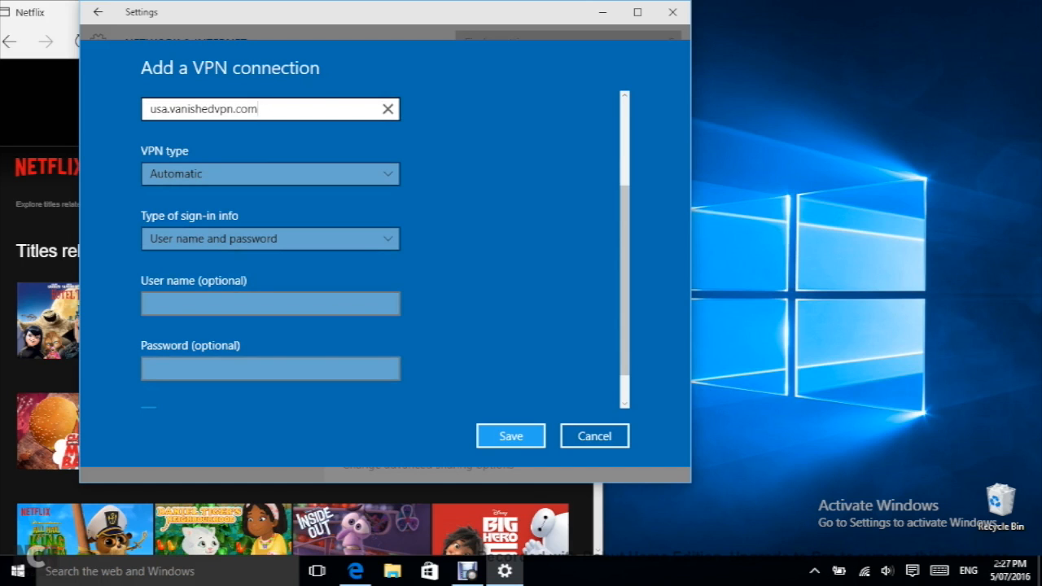
pyautogui.scroll(-1, 268, 174)
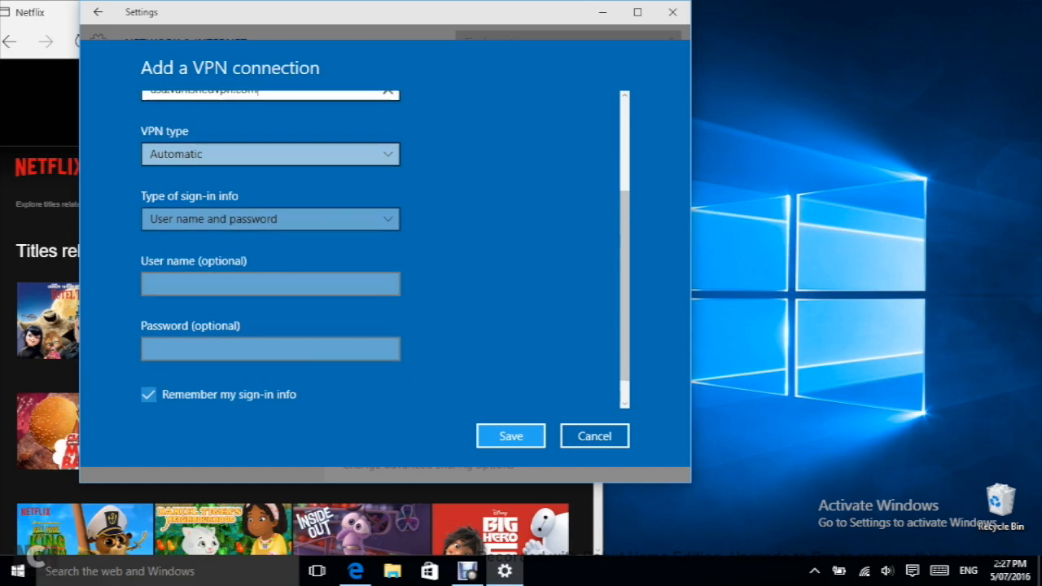
pyautogui.click(269, 134)
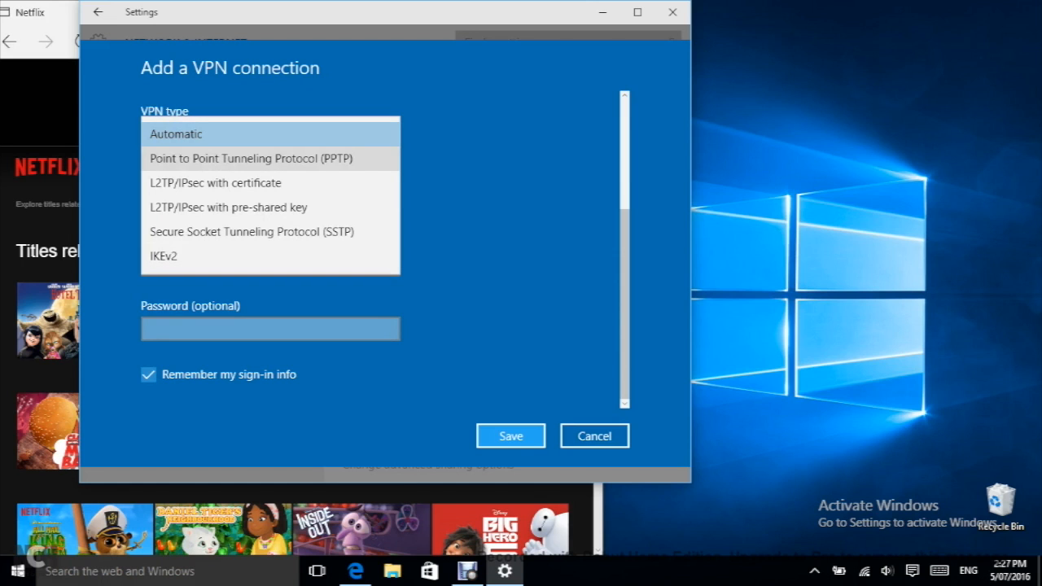
pyautogui.click(251, 158)
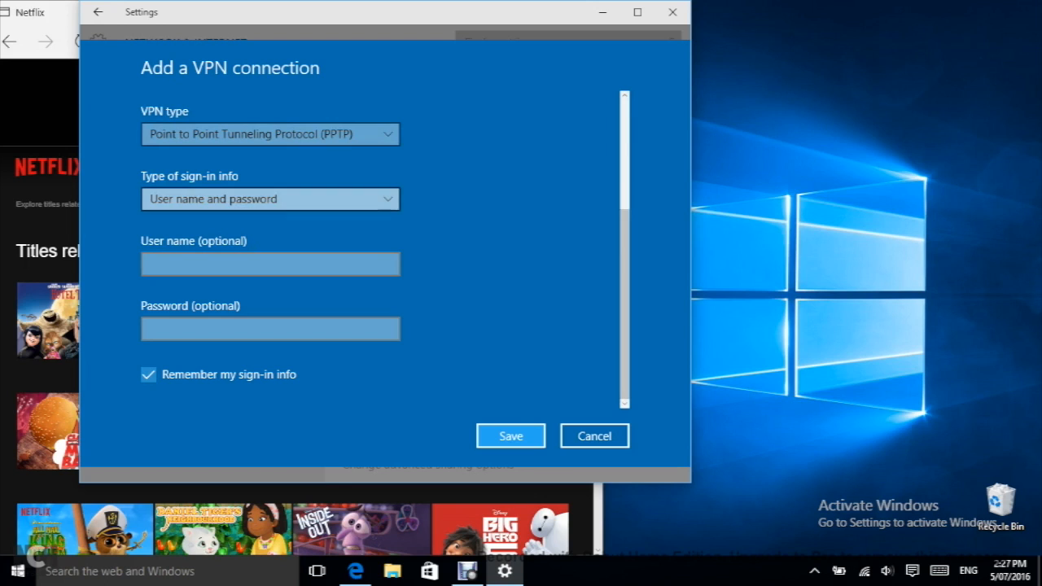
# Enter the VPN account's user name and password as sign-in info, and save the connection.
pyautogui.click(270, 264)
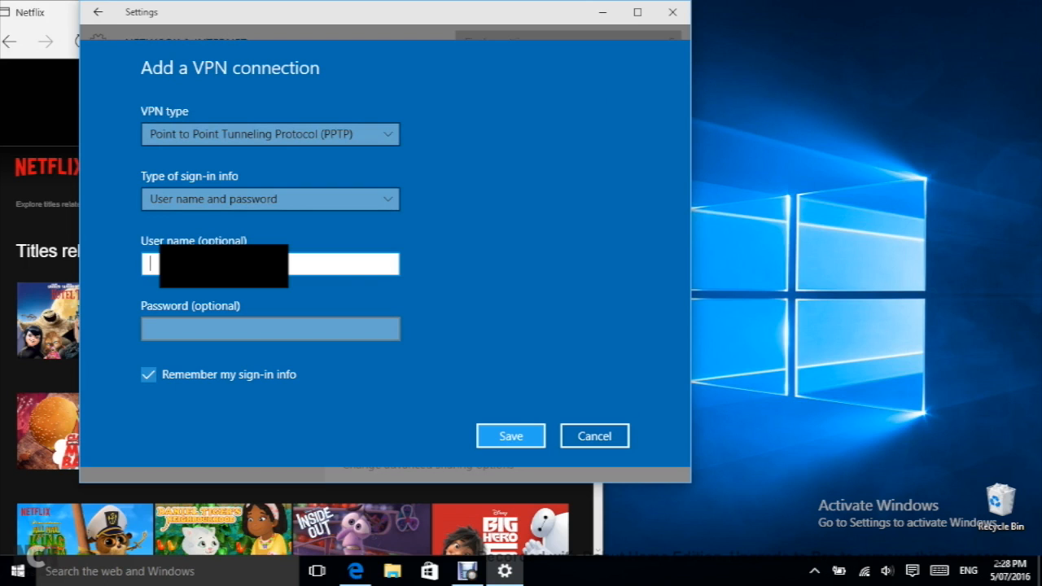
pyautogui.write('pj')
pyautogui.click(270, 329)
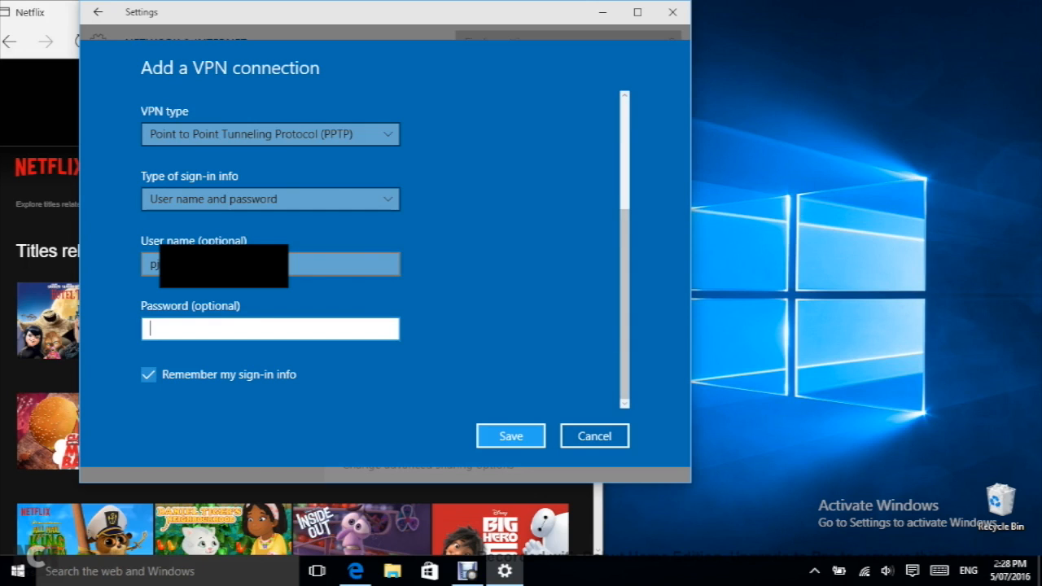
pyautogui.write('••••••')
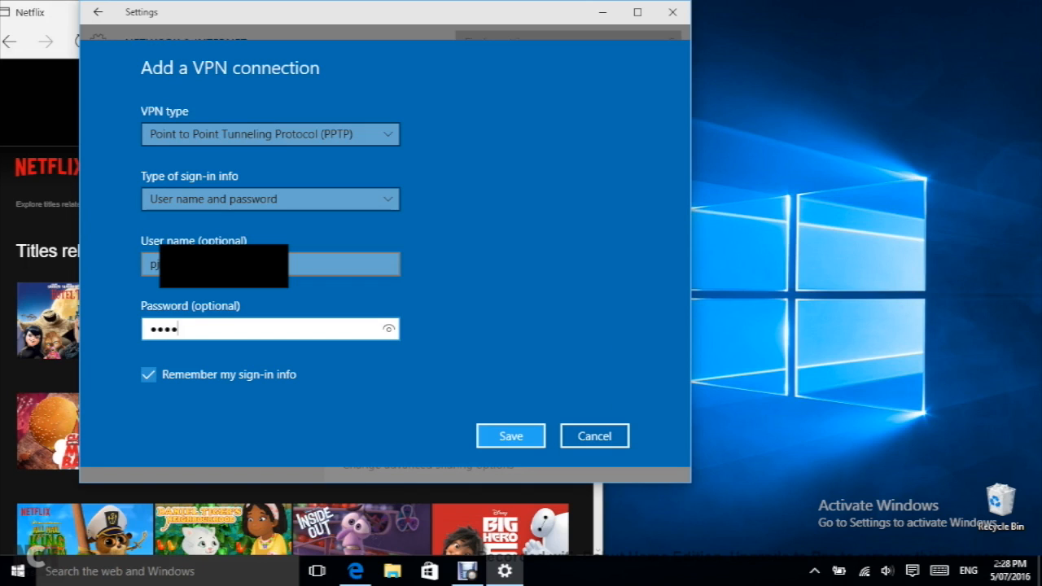
pyautogui.write('••')
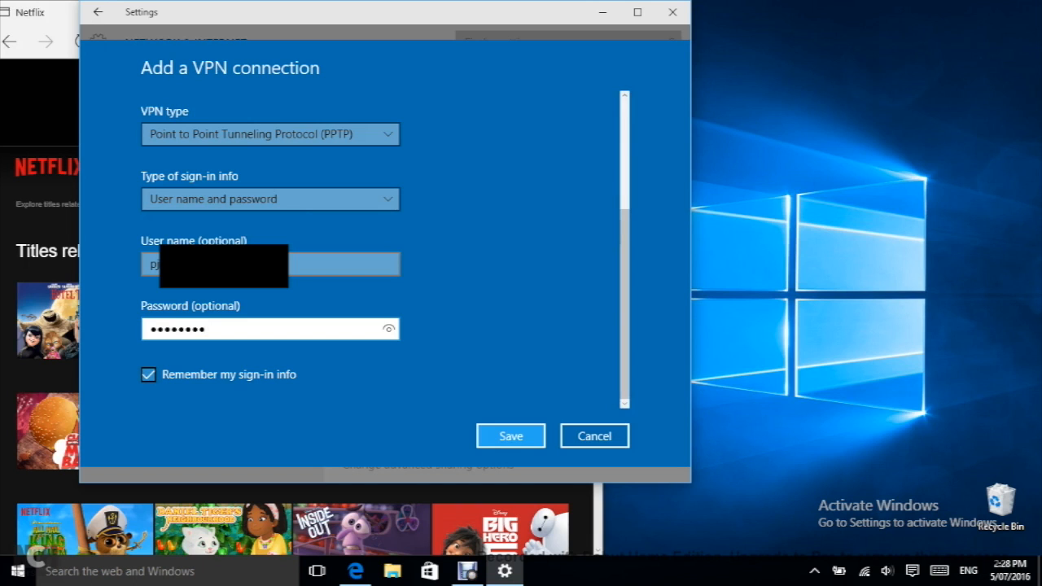
pyautogui.click(511, 436)
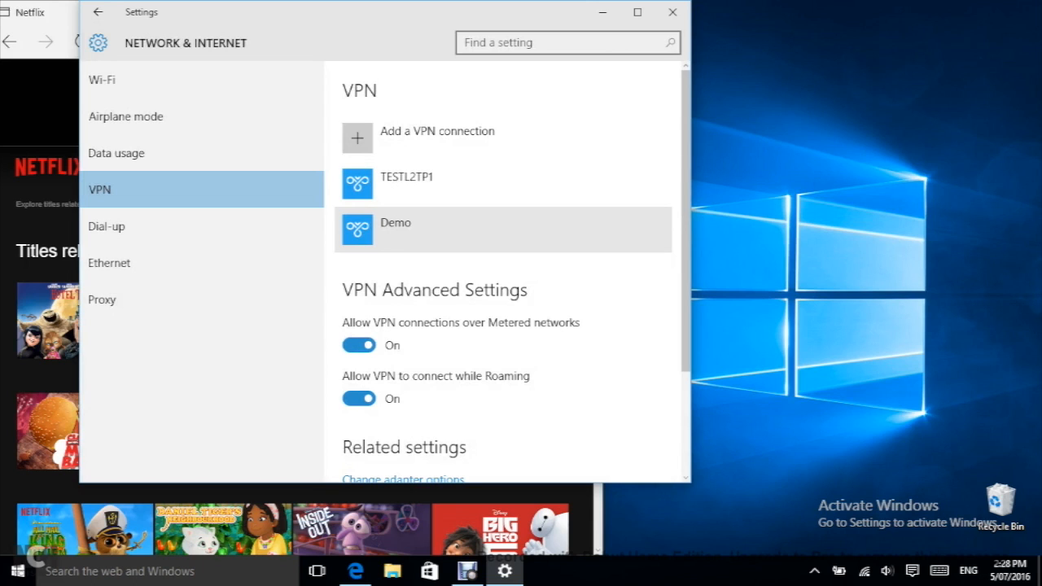
# Connect to the Demo VPN and move the Settings window aside to uncover the browser.
pyautogui.click(488, 230)
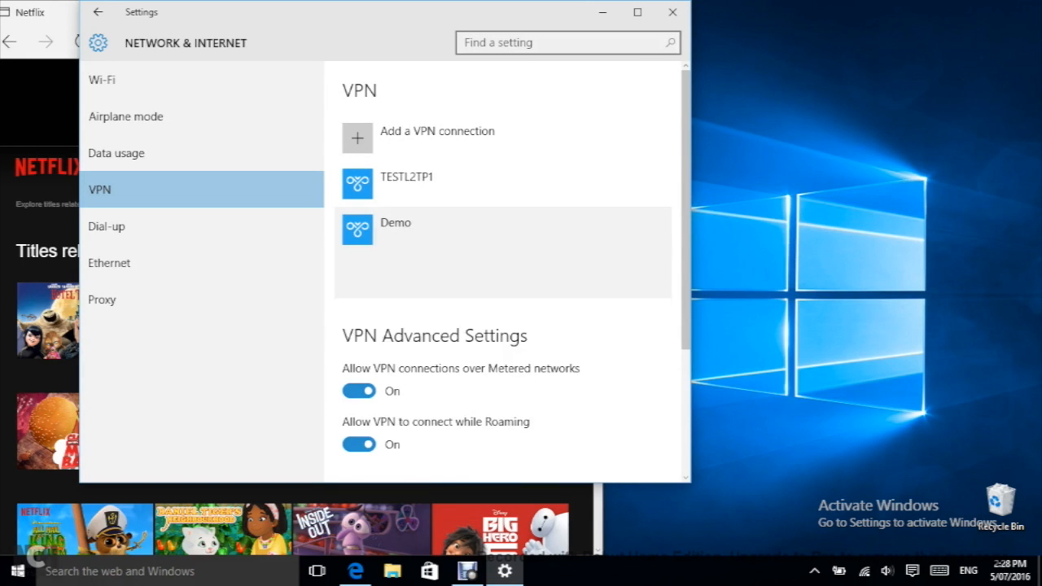
pyautogui.click(434, 279)
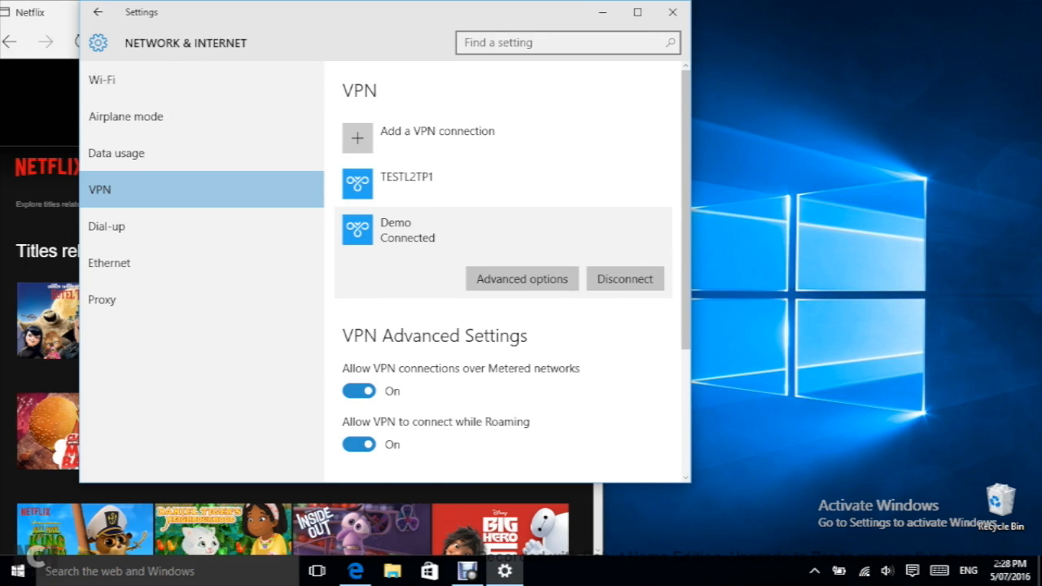
pyautogui.moveTo(521, 12); pyautogui.dragTo(998, 27)
# Switch to the browser, return to the Netflix home page and repeat the search for "minions" over the VPN.
pyautogui.click(358, 13)
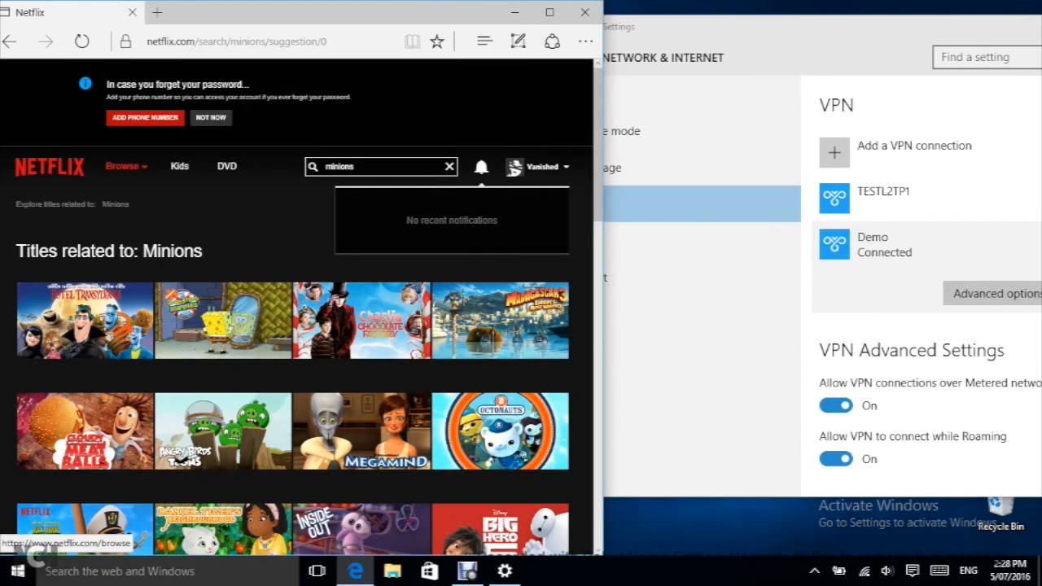
pyautogui.click(50, 166)
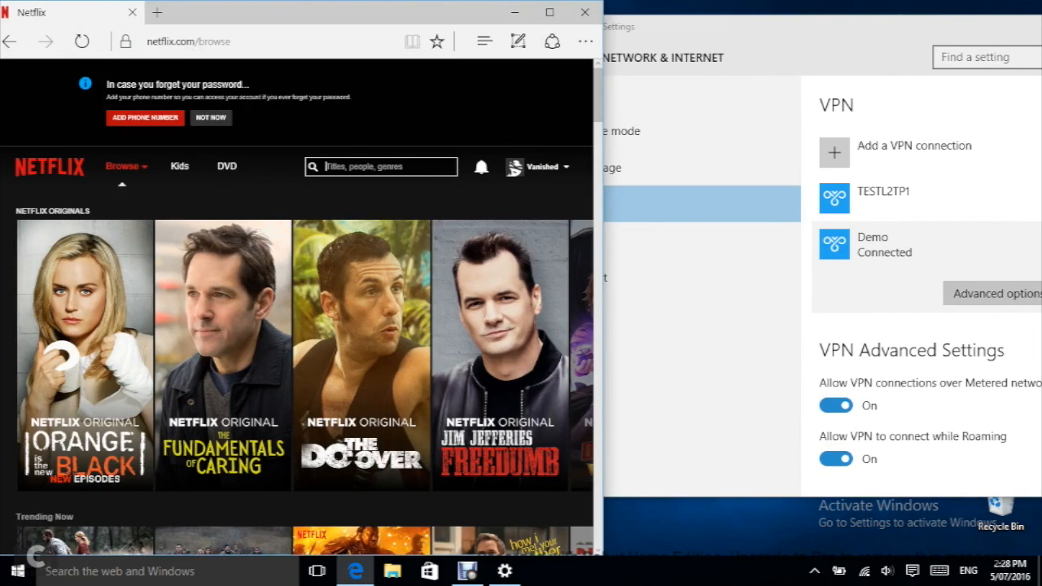
pyautogui.moveTo(126, 167)
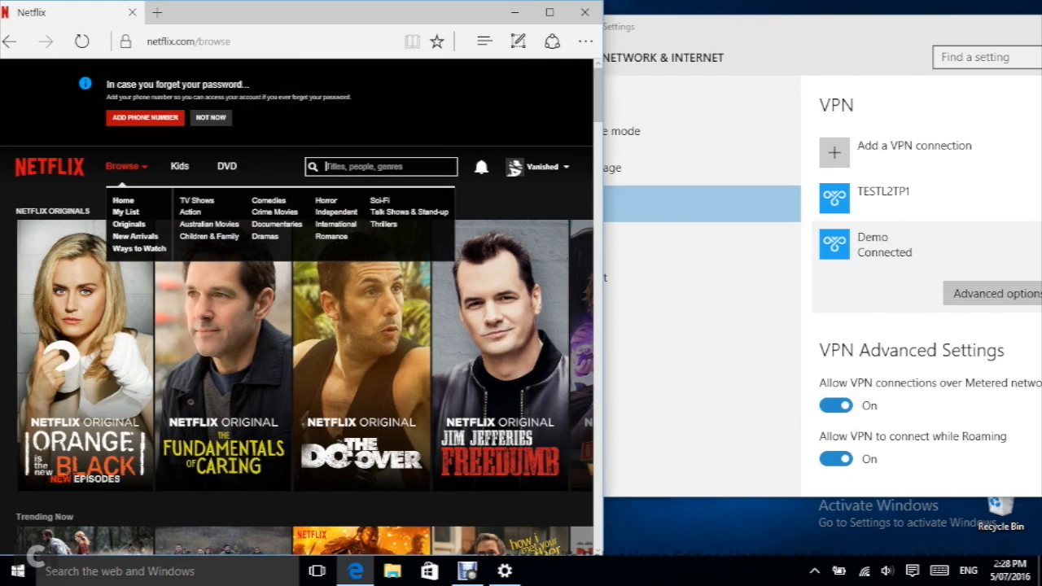
pyautogui.write('mi')
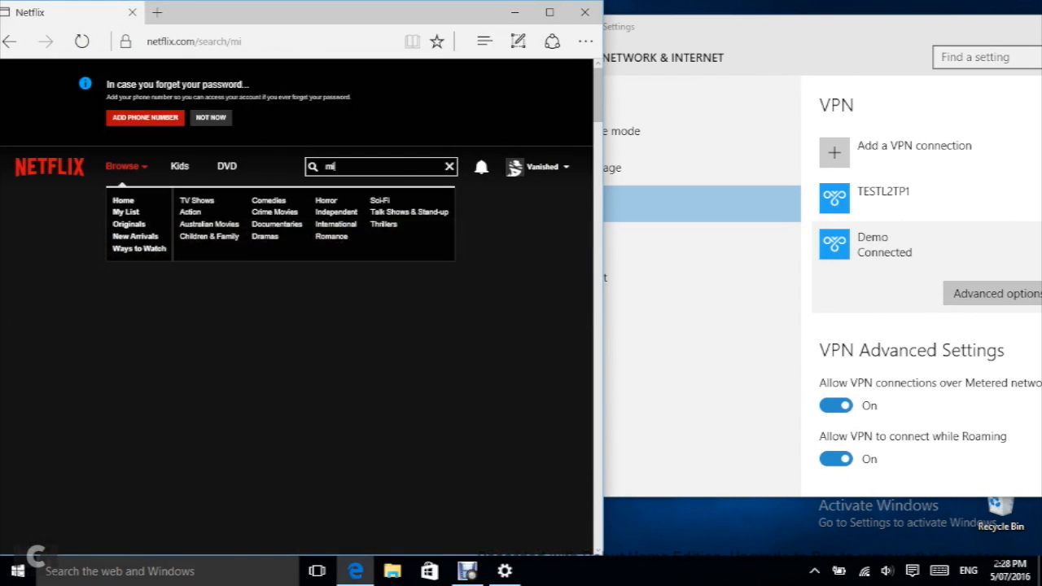
pyautogui.write('nions')
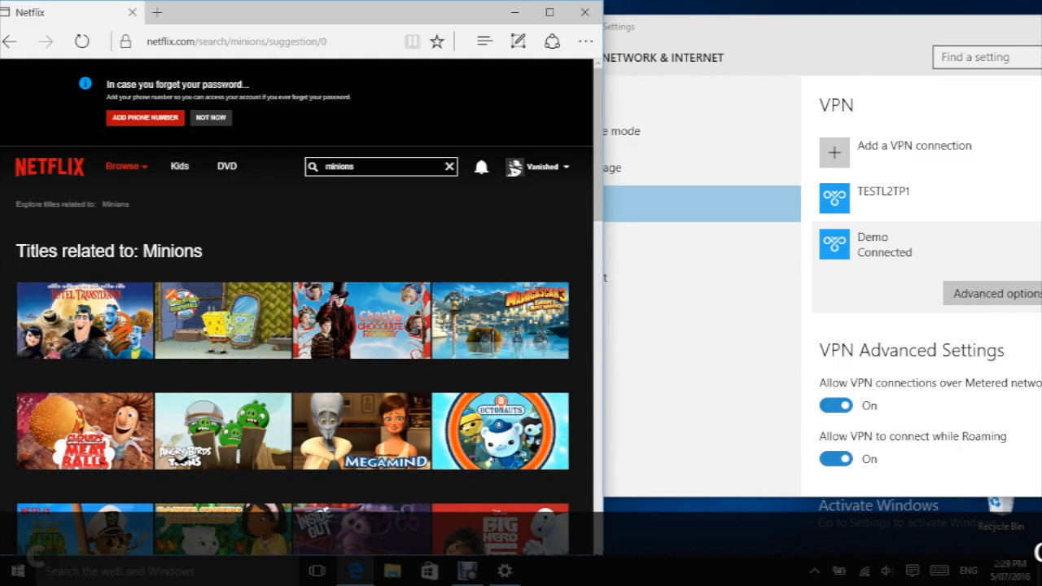
pyautogui.scroll(-2, 362, 321)
pyautogui.scroll(2, 362, 366)
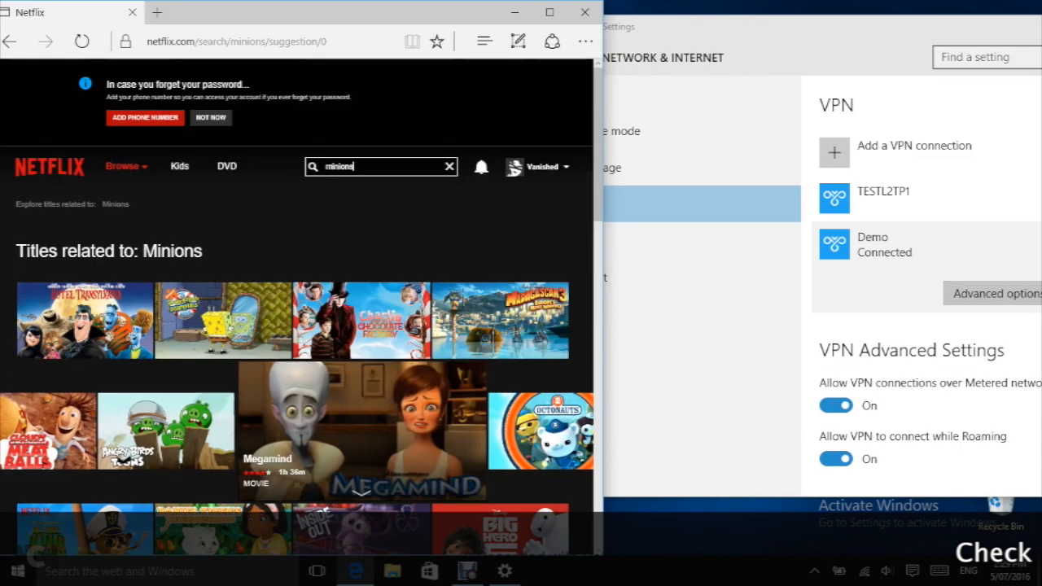
# Remove the search path from the page address, load the main Netflix site and look through its titles.
pyautogui.click(281, 41)
pyautogui.click(197, 42)
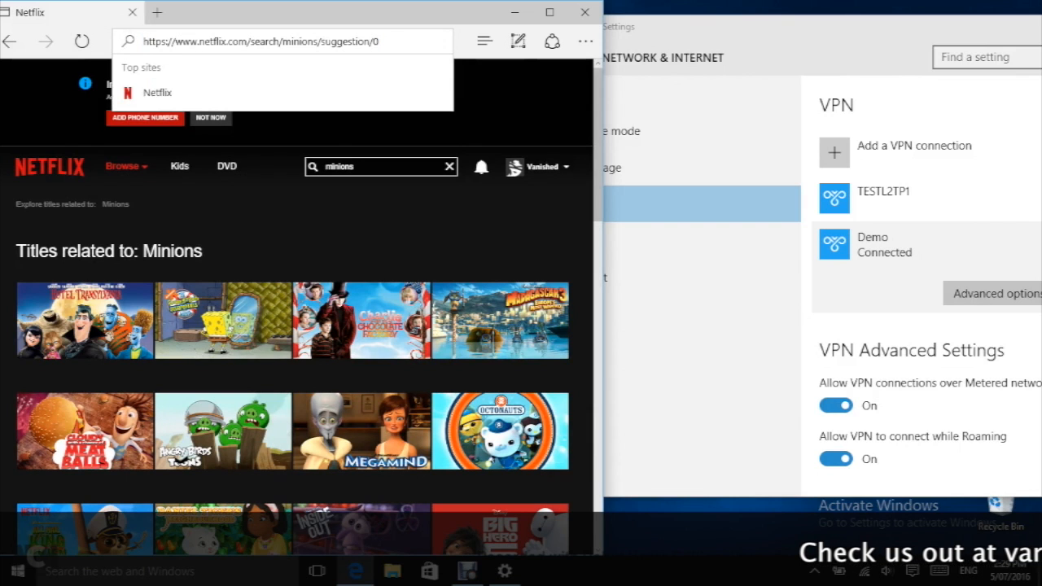
pyautogui.moveTo(247, 41); pyautogui.dragTo(379, 42)
pyautogui.press('BackSpace')
pyautogui.press('Return')
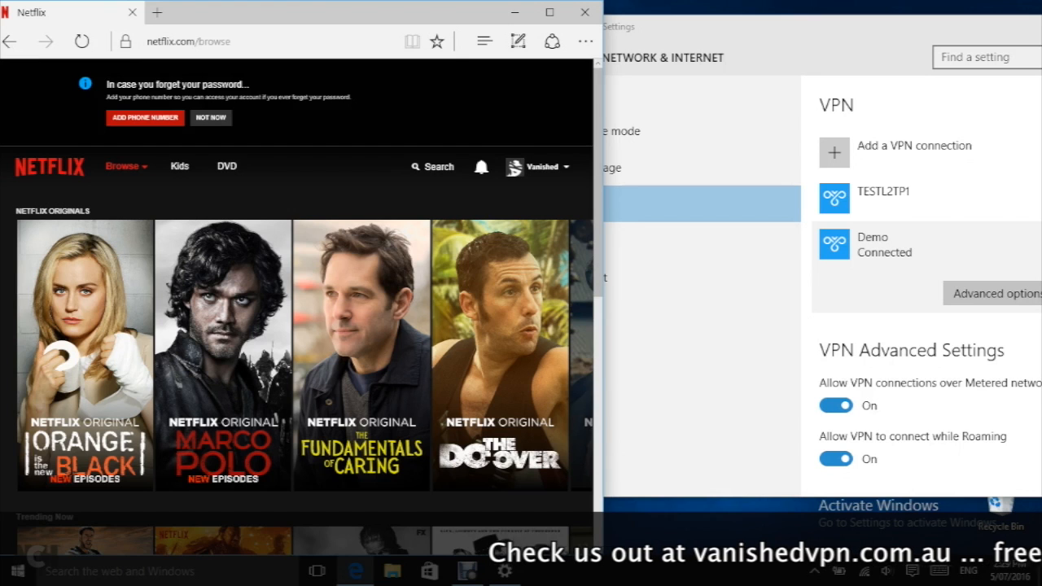
pyautogui.scroll(-2, 297, 275)
pyautogui.scroll(-3, 297, 293)
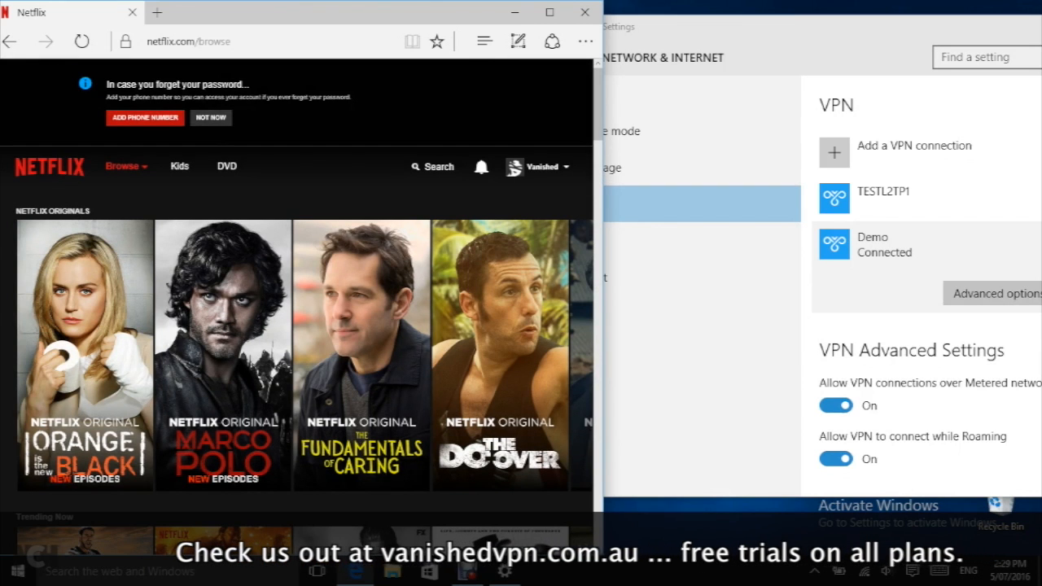
# Search Netflix for "minions", play the Minions film over the VPN and pause it.
pyautogui.click(433, 167)
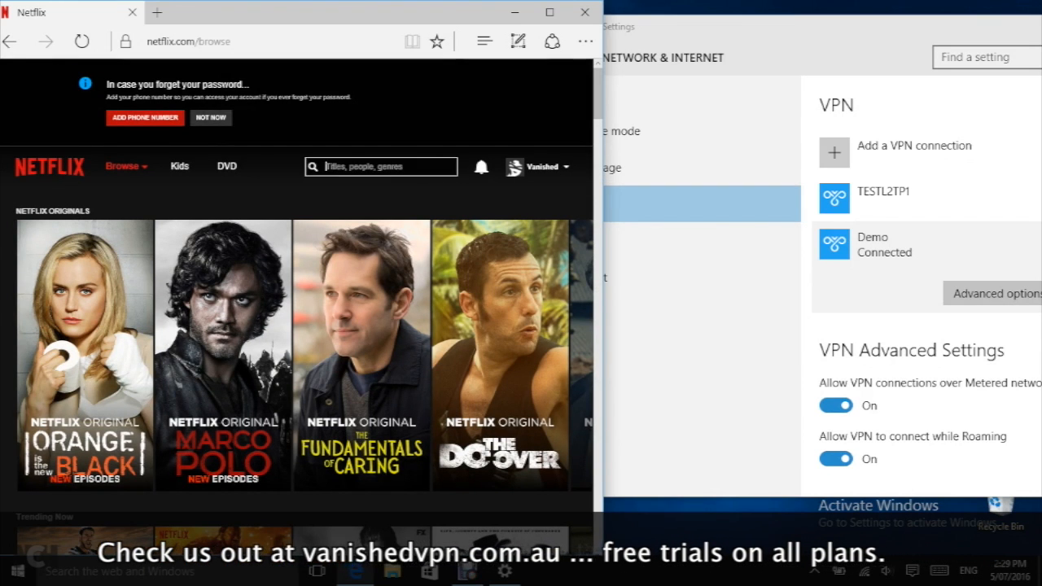
pyautogui.write('minions')
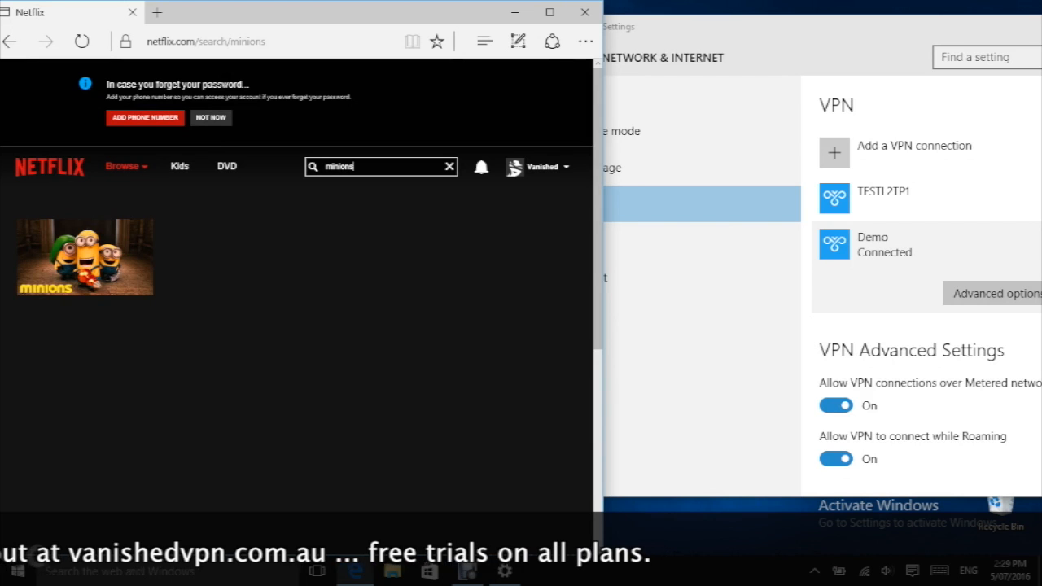
pyautogui.moveTo(138, 245)
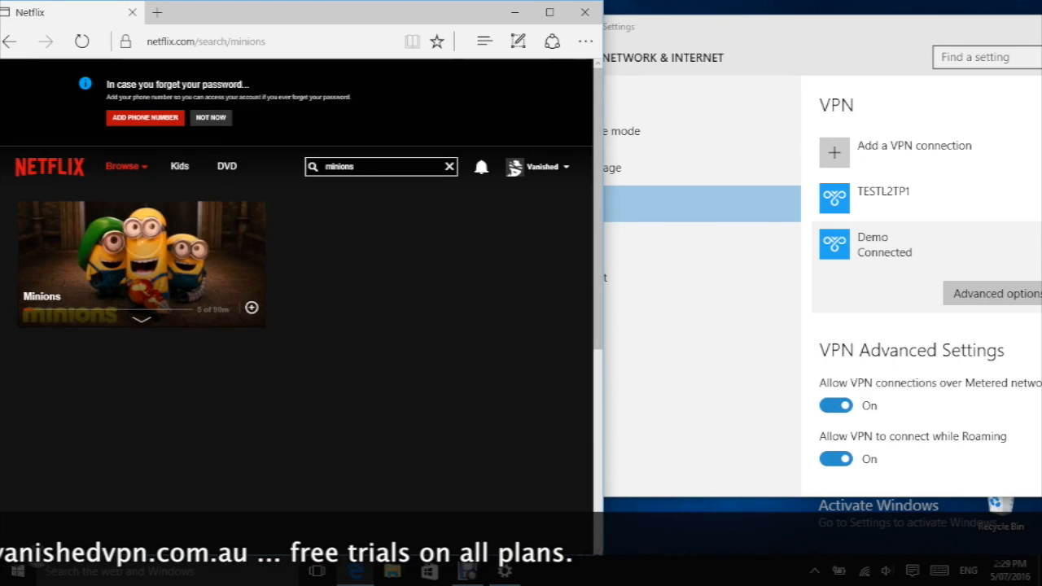
pyautogui.click(142, 238)
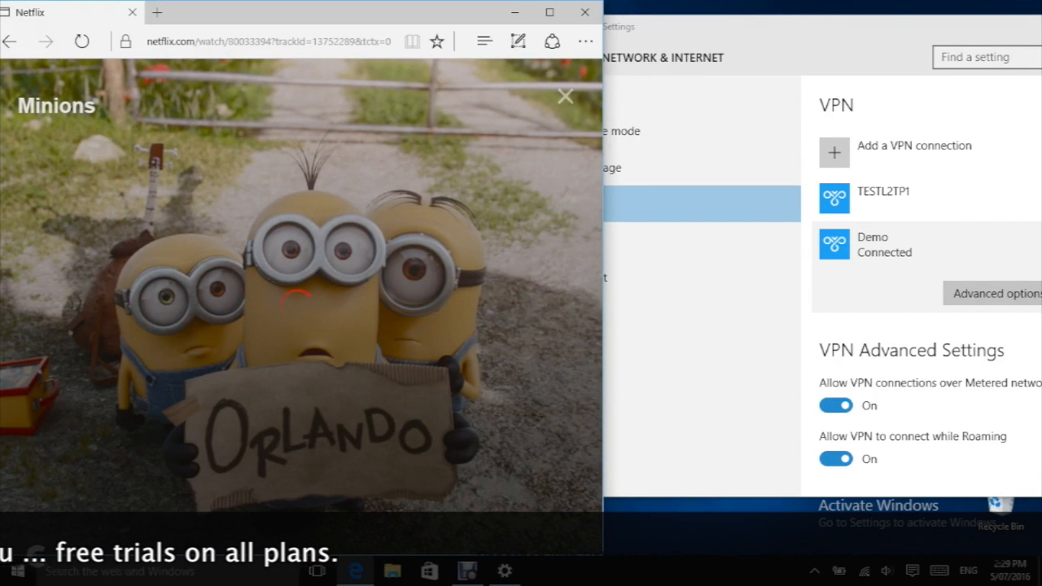
pyautogui.moveTo(325, 13)
pyautogui.mouseDown()
pyautogui.moveTo(364, 13)
pyautogui.moveTo(337, 12)
pyautogui.mouseUp()
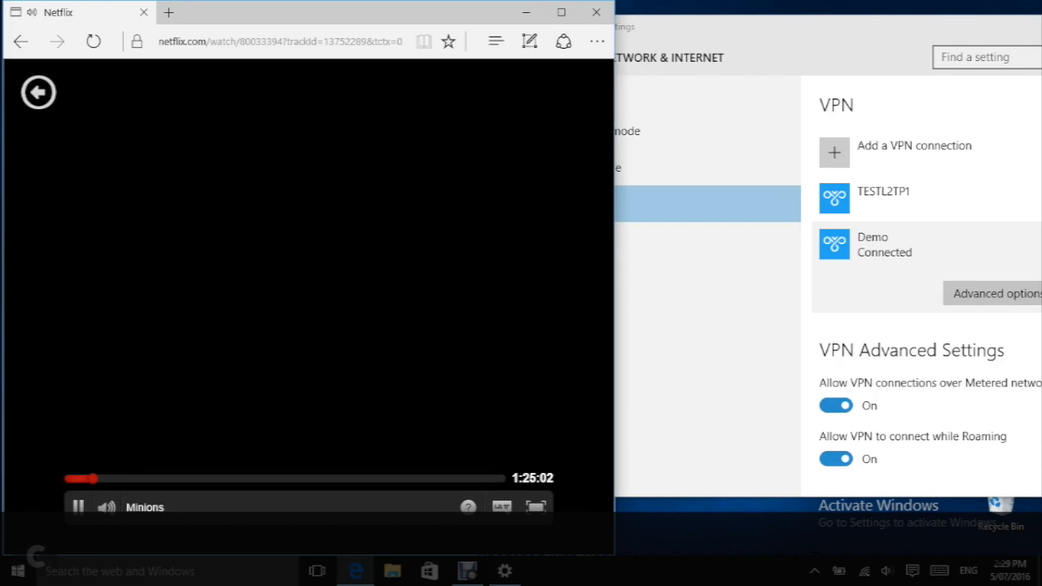
pyautogui.press('space')
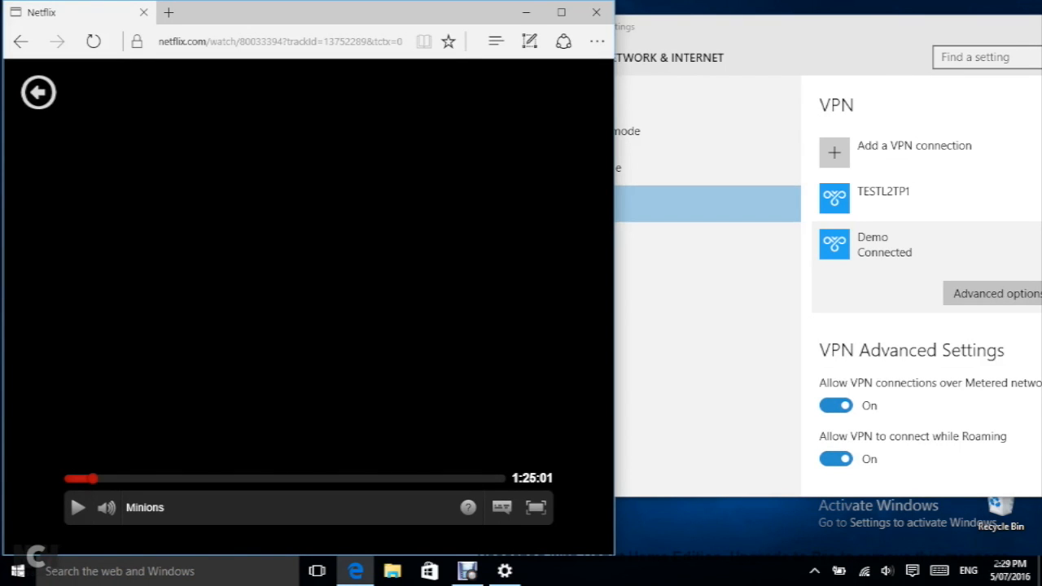
# Switch to the Settings window, disconnect the Demo VPN and close Settings.
pyautogui.click(733, 29)
pyautogui.moveTo(733, 27); pyautogui.dragTo(440, 16)
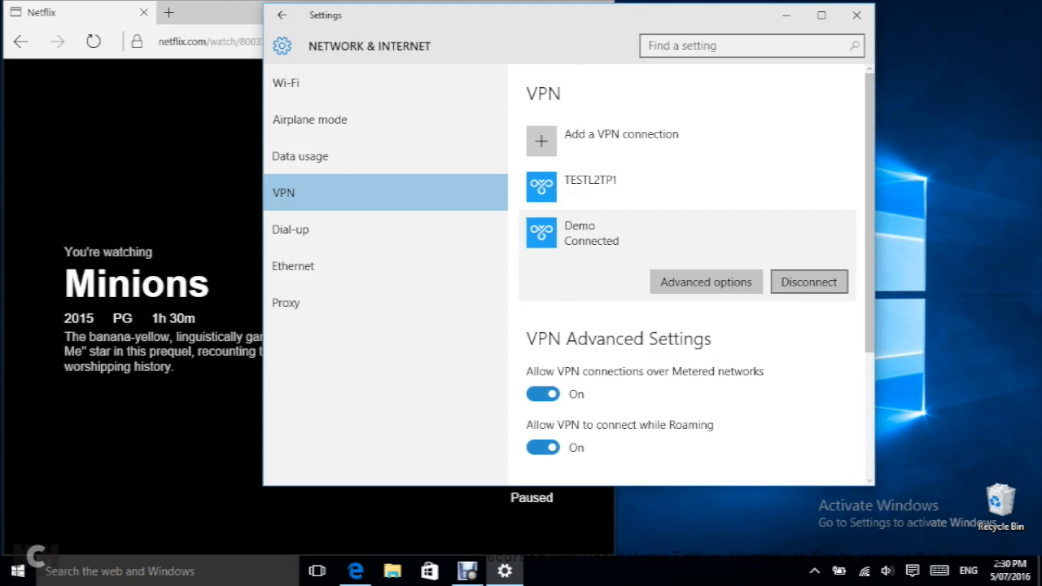
pyautogui.click(809, 281)
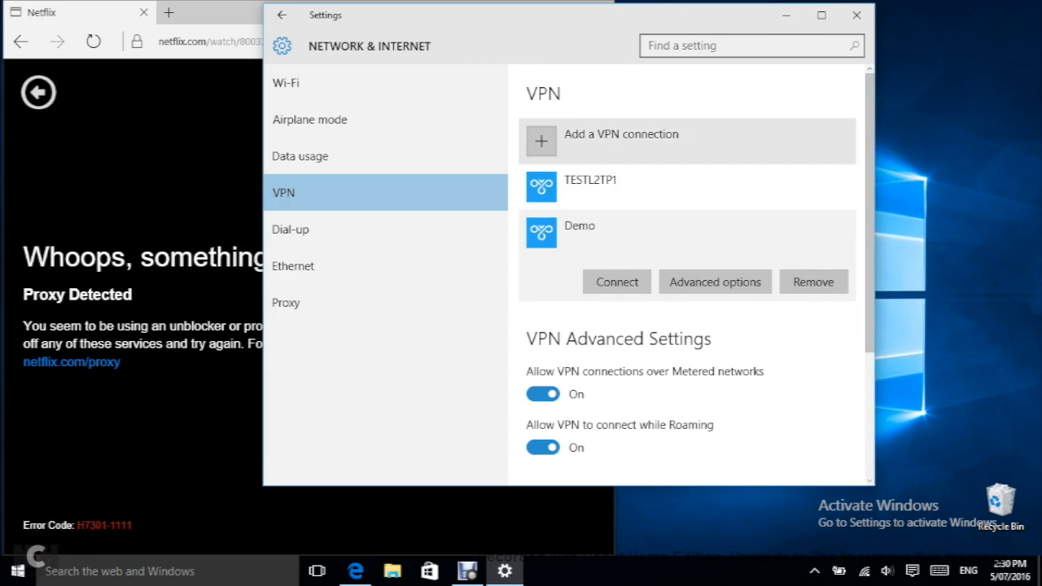
pyautogui.moveTo(668, 15); pyautogui.dragTo(936, 12)
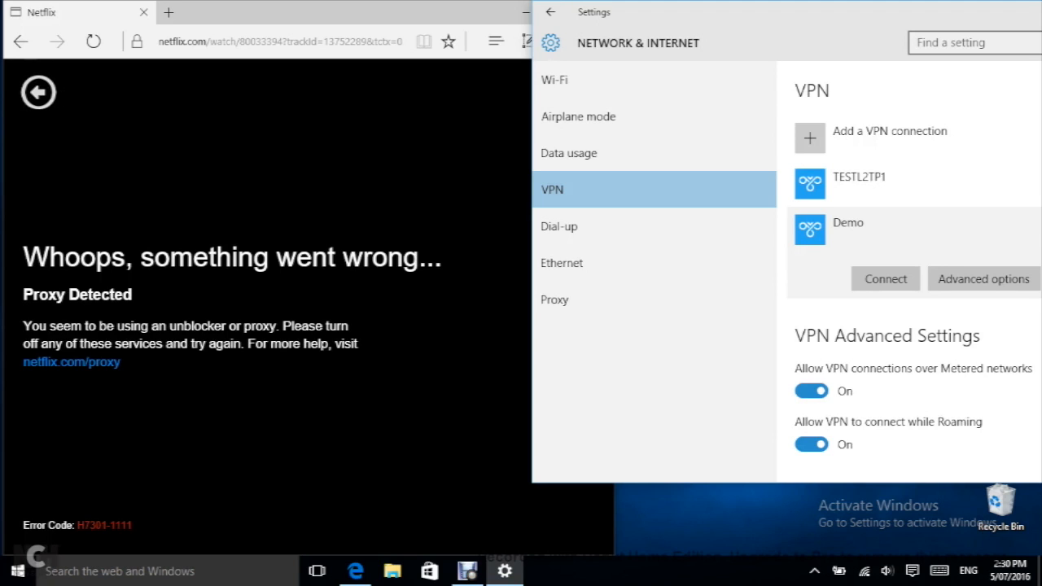
pyautogui.moveTo(700, 12); pyautogui.dragTo(436, 12)
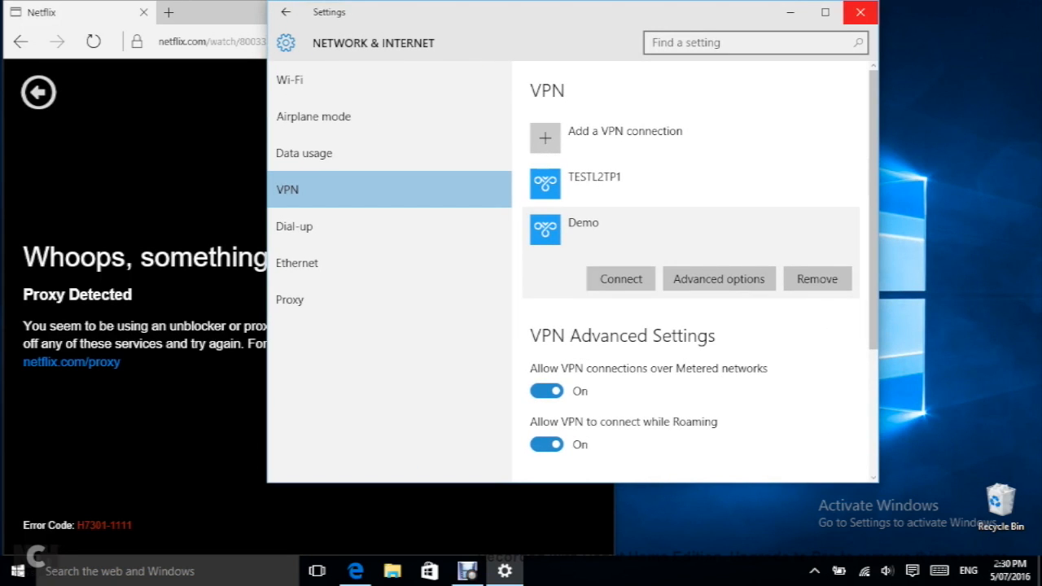
pyautogui.click(859, 13)
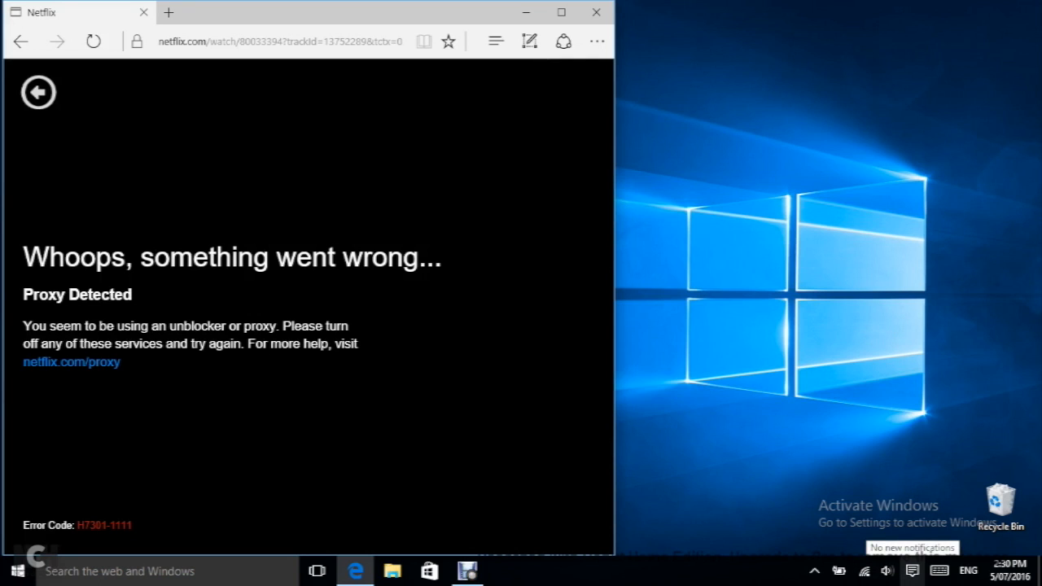
# Reopen the Windows VPN settings and connect to the Demo VPN again.
pyautogui.click(913, 571)
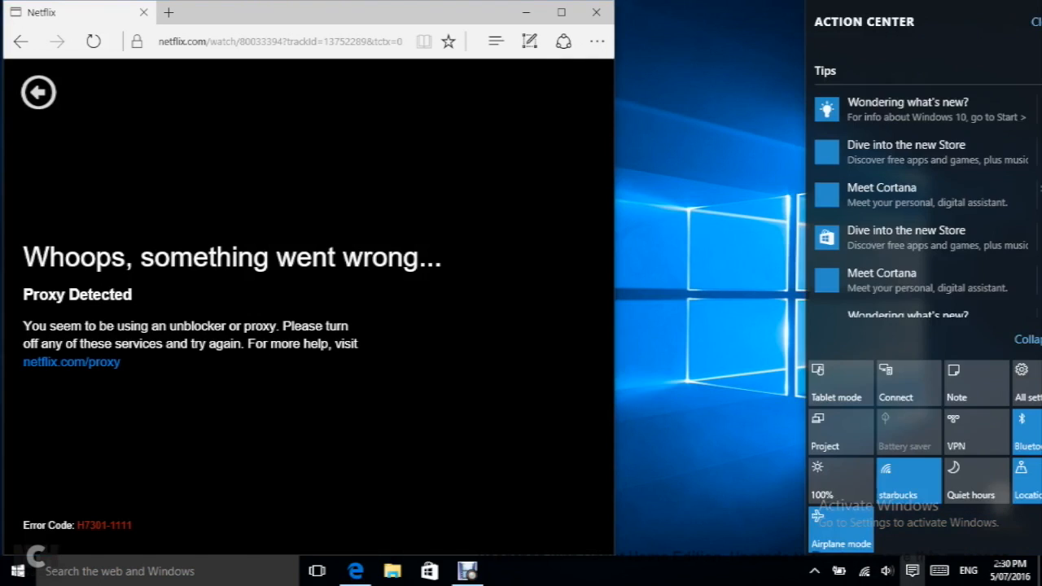
pyautogui.click(939, 432)
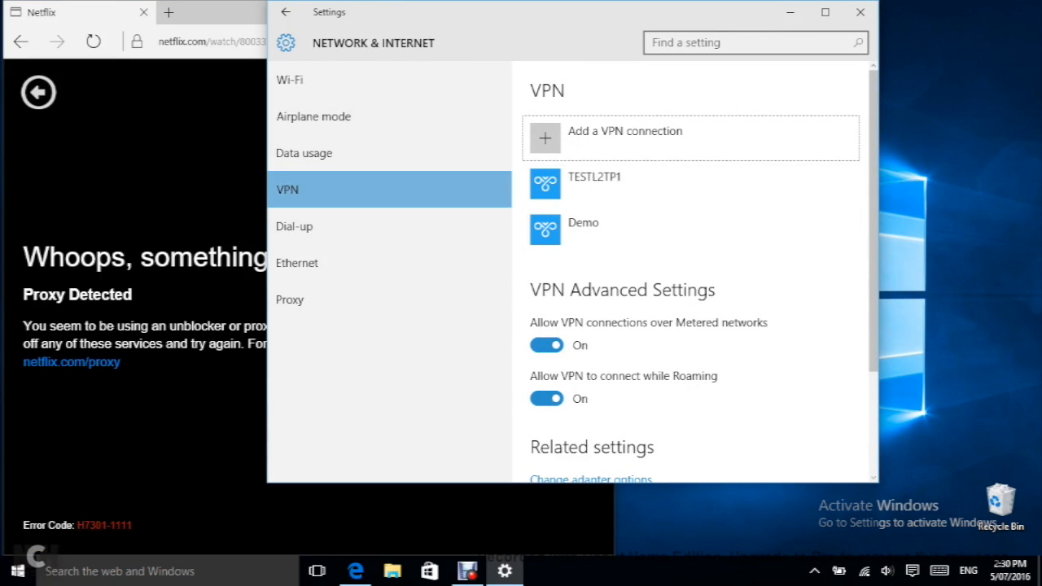
pyautogui.click(692, 229)
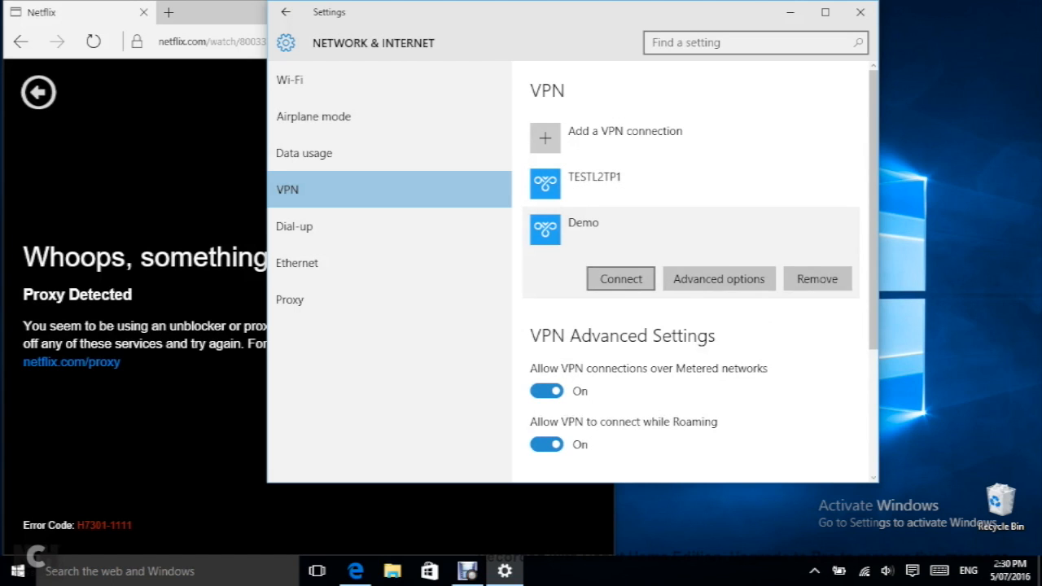
pyautogui.click(621, 279)
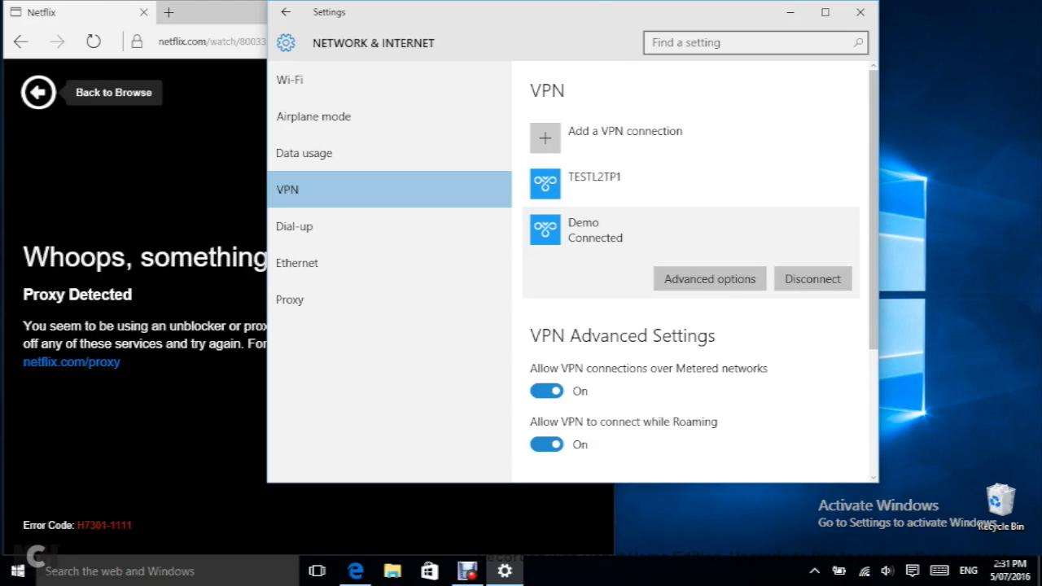
# Return Netflix from the playback error page to the title search, and switch back to the VPN settings with TESTL2TP1 selected.
pyautogui.click(38, 92)
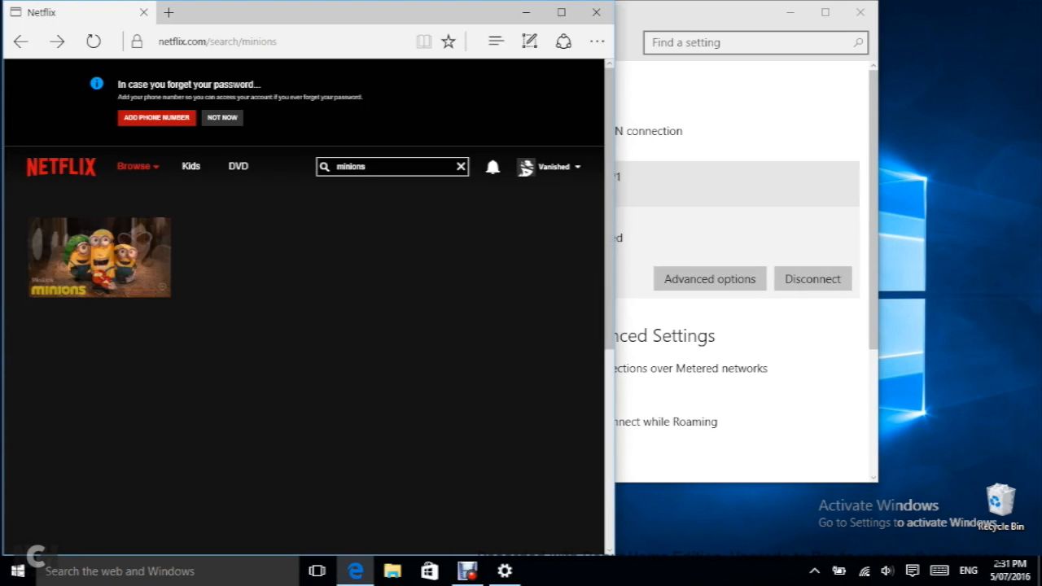
pyautogui.click(708, 183)
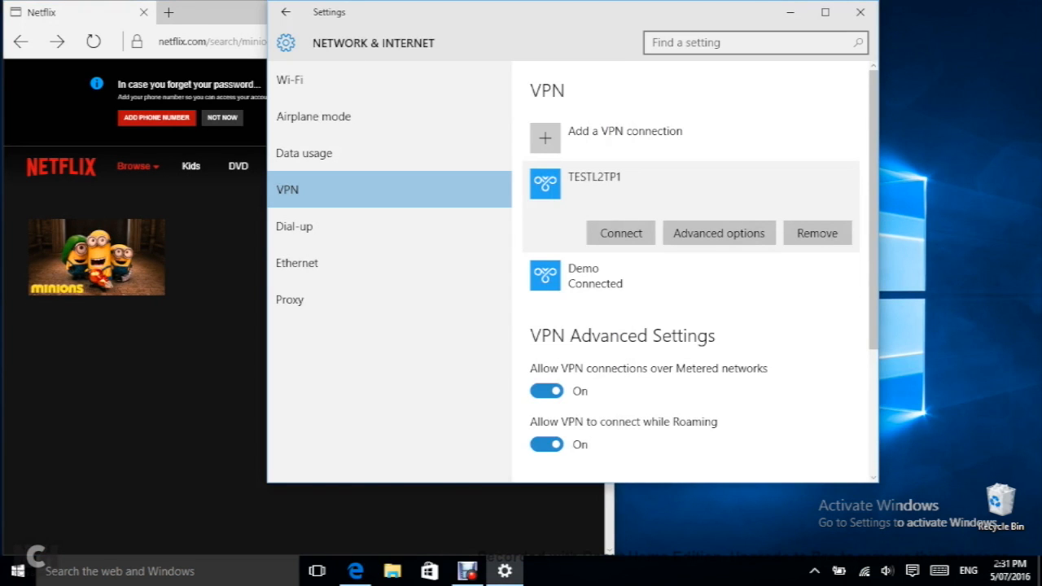